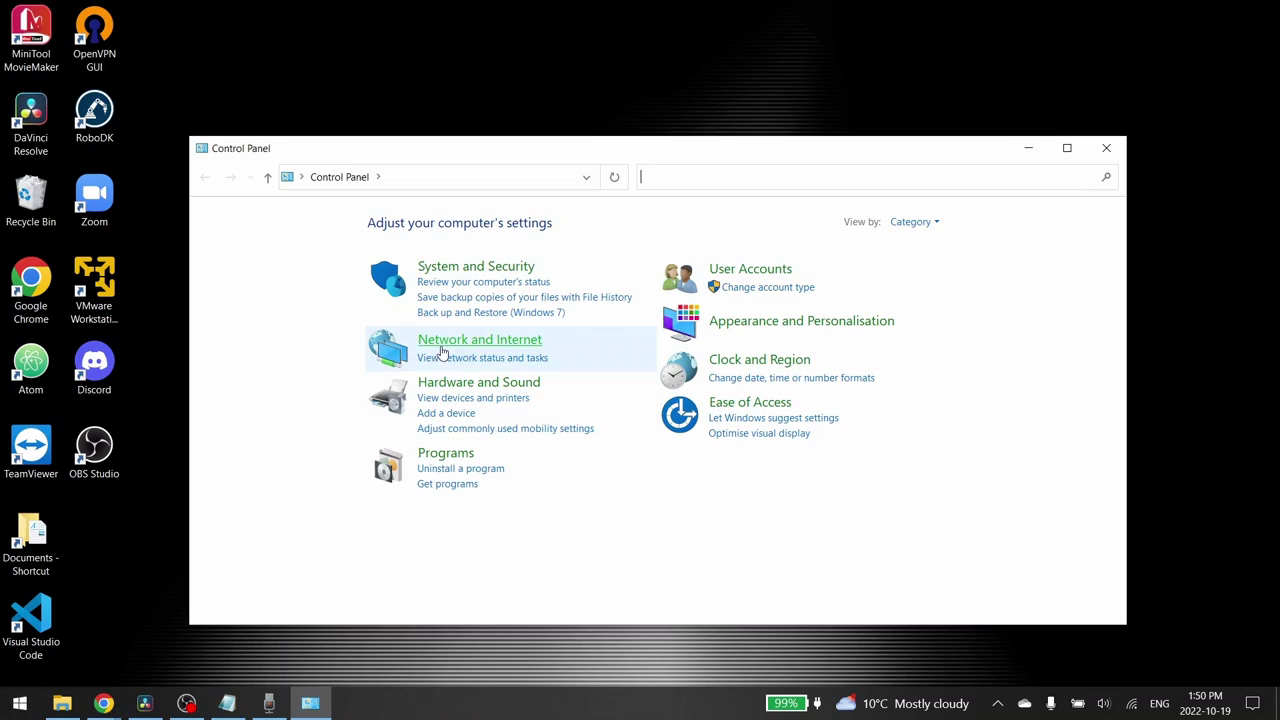
Open the Ethernet 2 connection's status from Network and Sharing Centre
{"action": "left_click", "coordinate": [503, 345]}
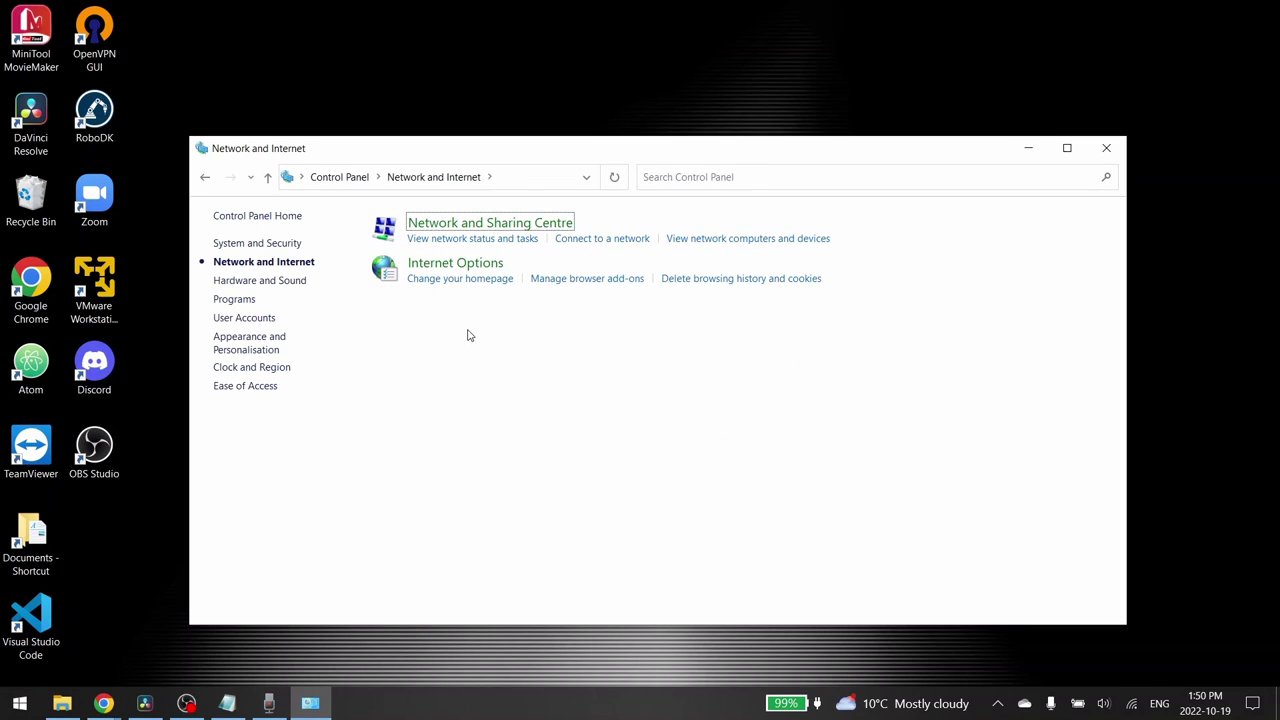
{"action": "left_click", "coordinate": [516, 229]}
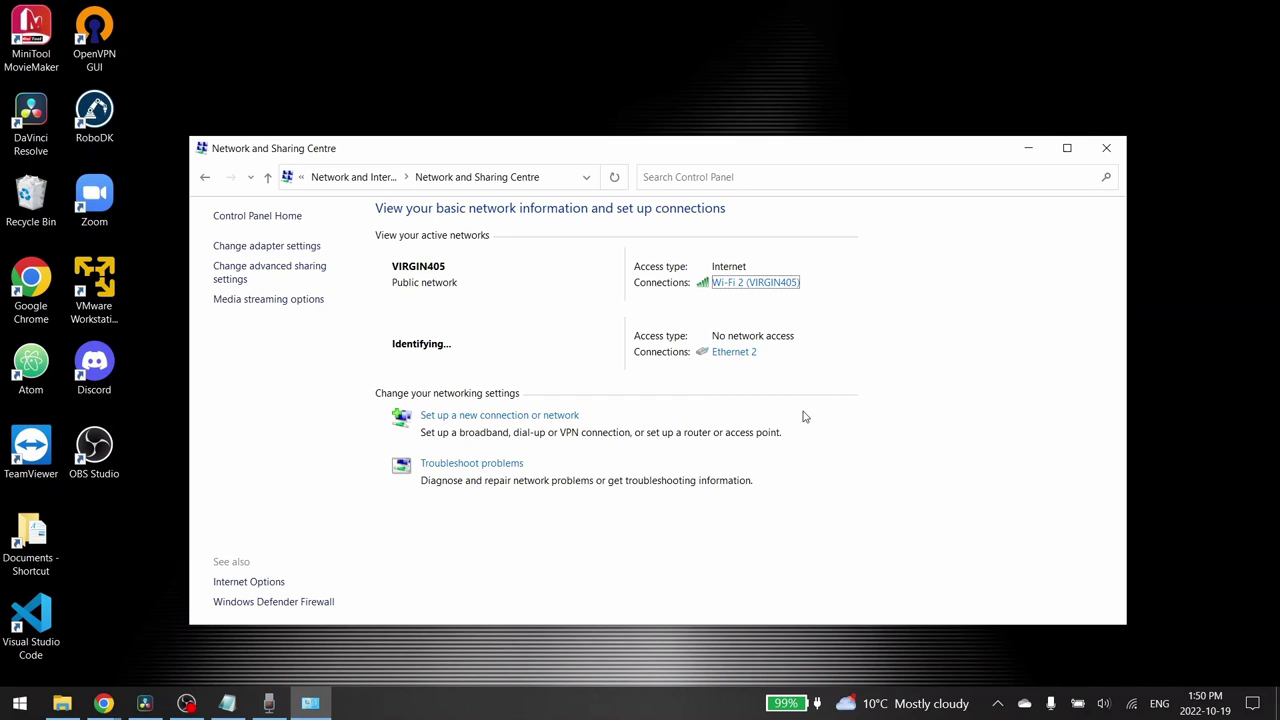
{"action": "left_click", "coordinate": [733, 357]}
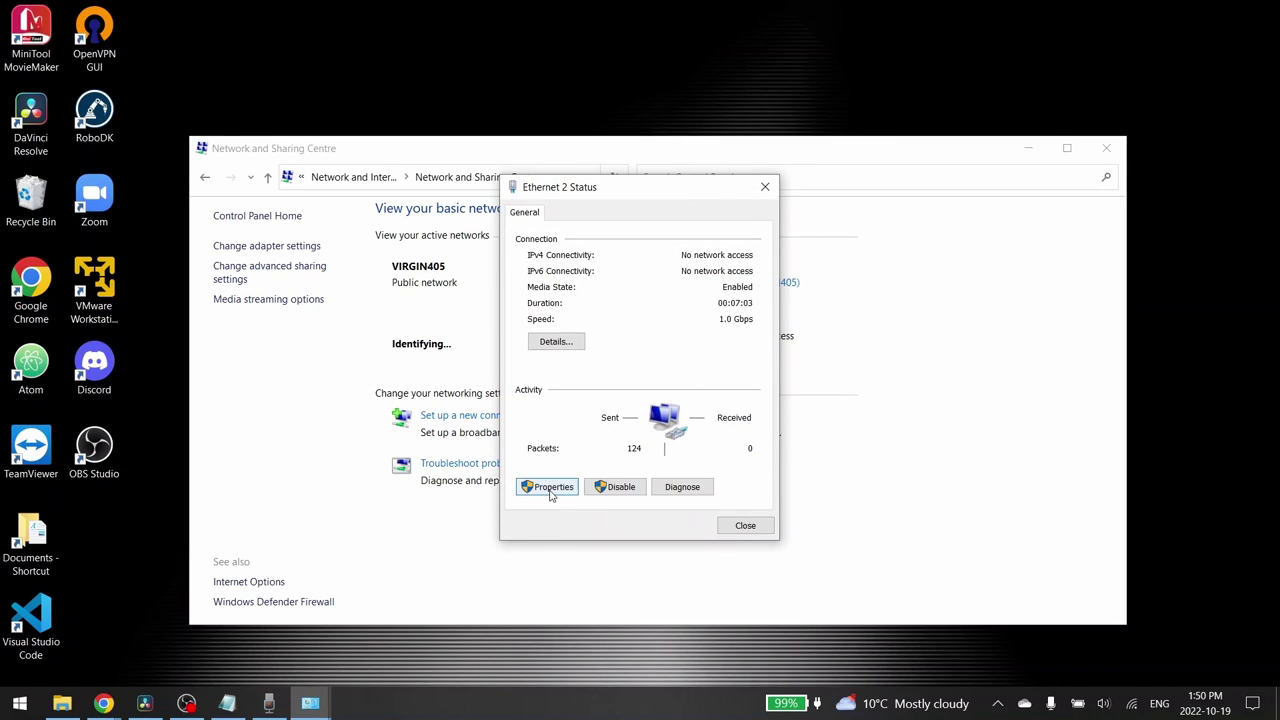
Open Internet Protocol Version 4 (TCP/IPv4) properties from the Ethernet 2 adapter's properties
{"action": "left_click", "coordinate": [551, 492]}
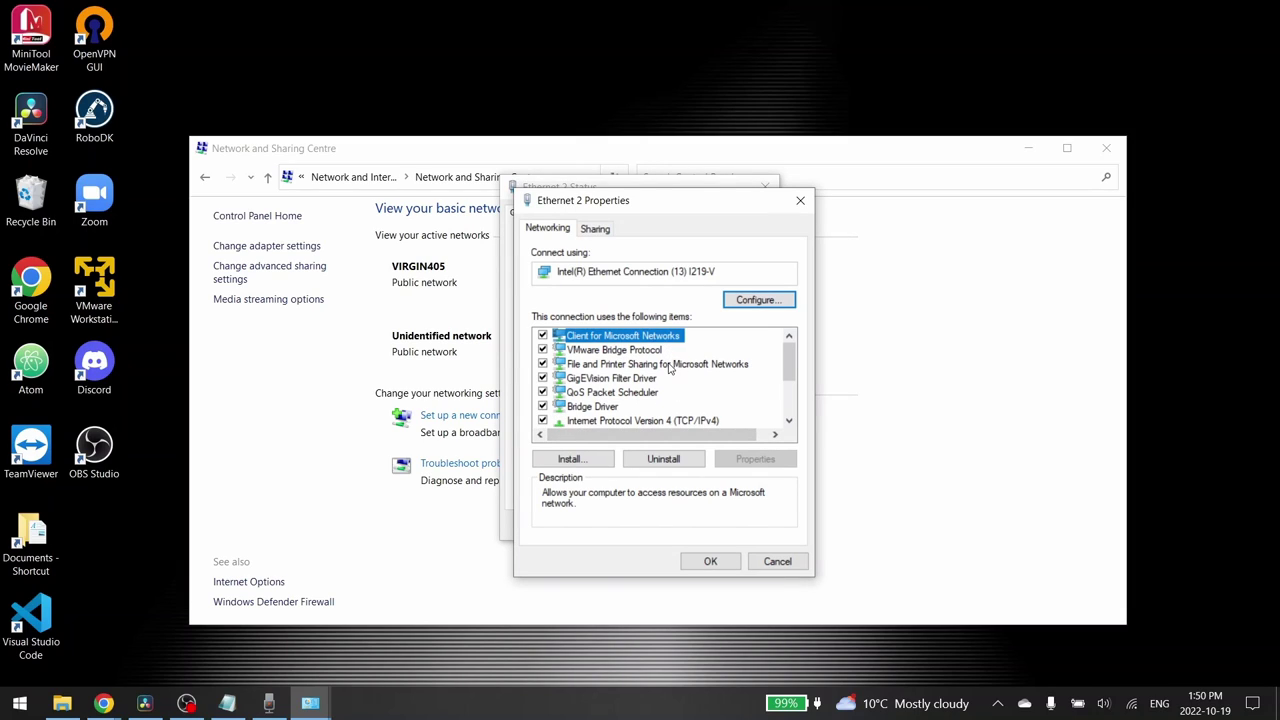
{"action": "left_click", "coordinate": [647, 423]}
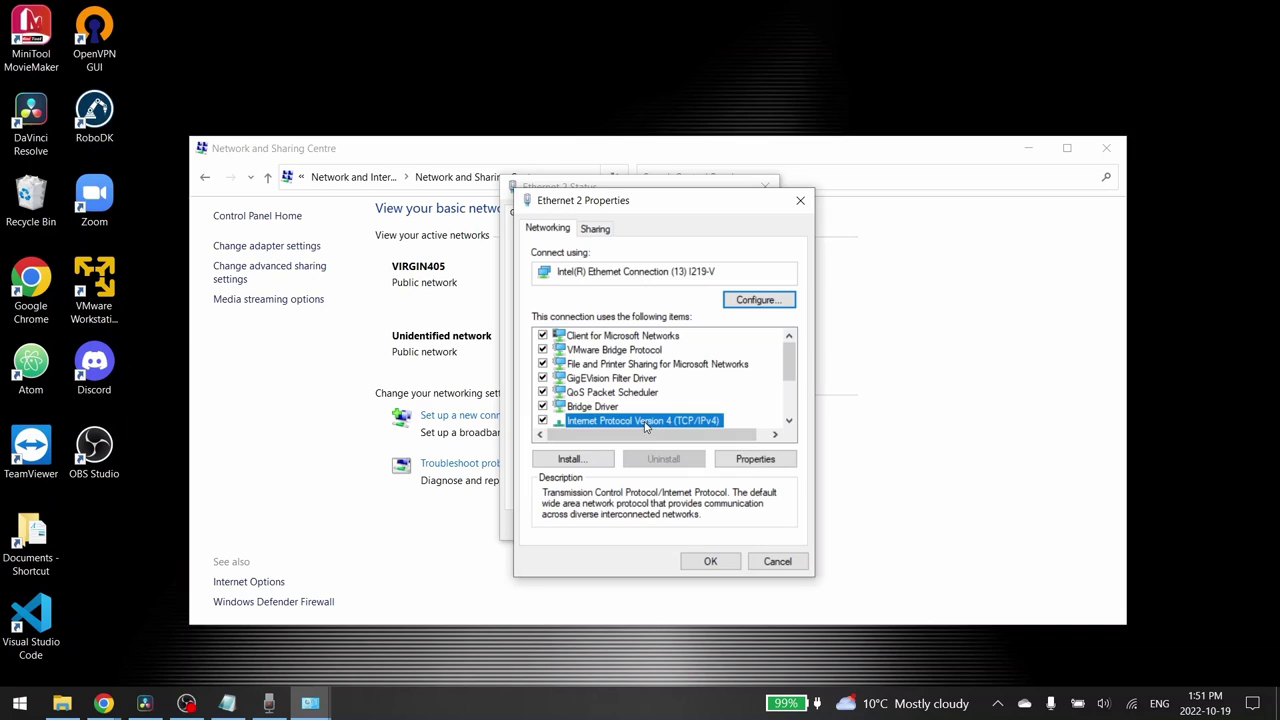
{"action": "left_click", "coordinate": [767, 461]}
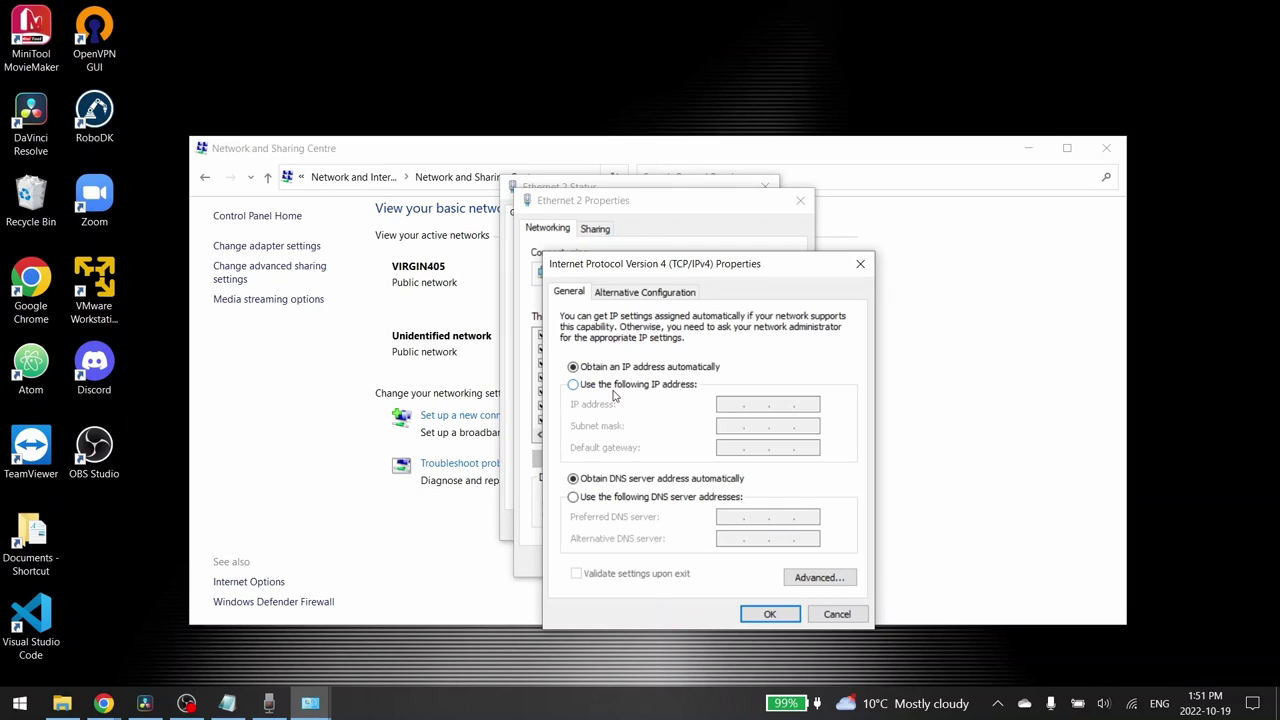
Enter the fixed IP address 192.168.1.11 with subnet mask 255.255.255.0
{"action": "left_click", "coordinate": [614, 390]}
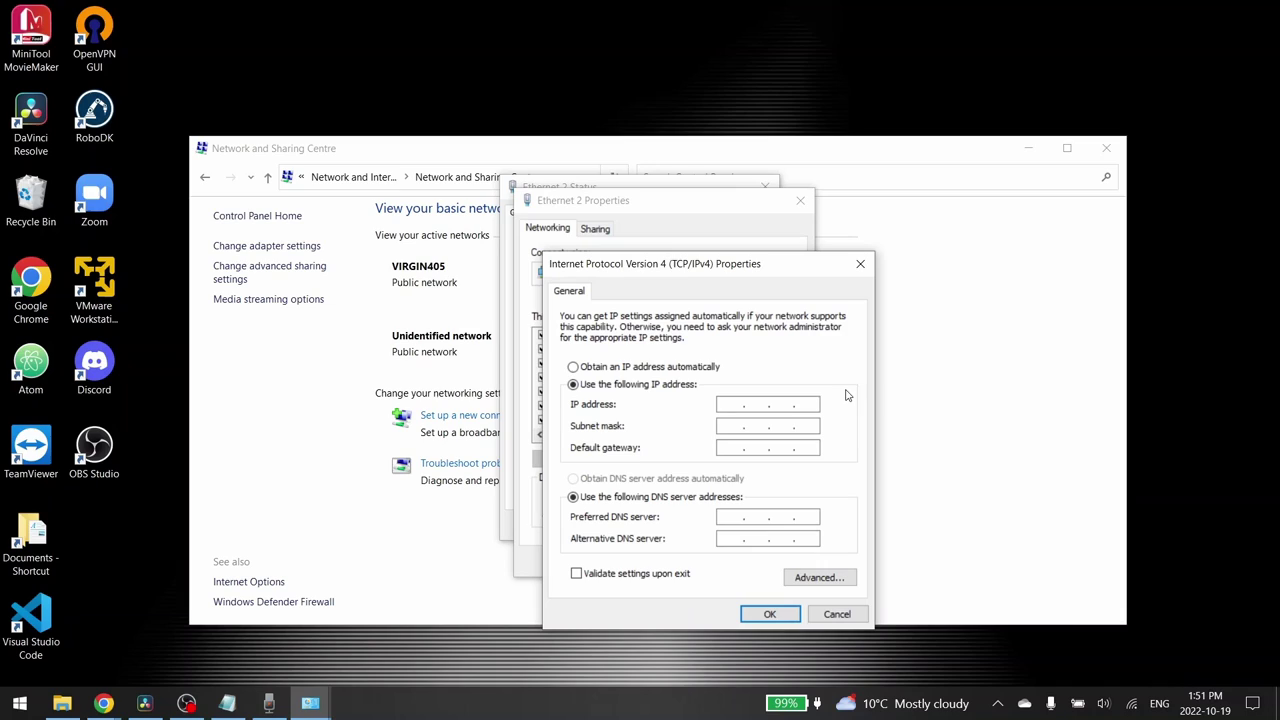
{"action": "left_click", "coordinate": [738, 408]}
{"action": "type", "text": "192 . 168 . 1 . 1"}
{"action": "type", "text": "11"}
{"action": "key", "text": "Tab"}
Apply the IPv4 settings and close the Ethernet 2 dialogs
{"action": "left_click", "coordinate": [770, 616]}
{"action": "left_click", "coordinate": [710, 561]}
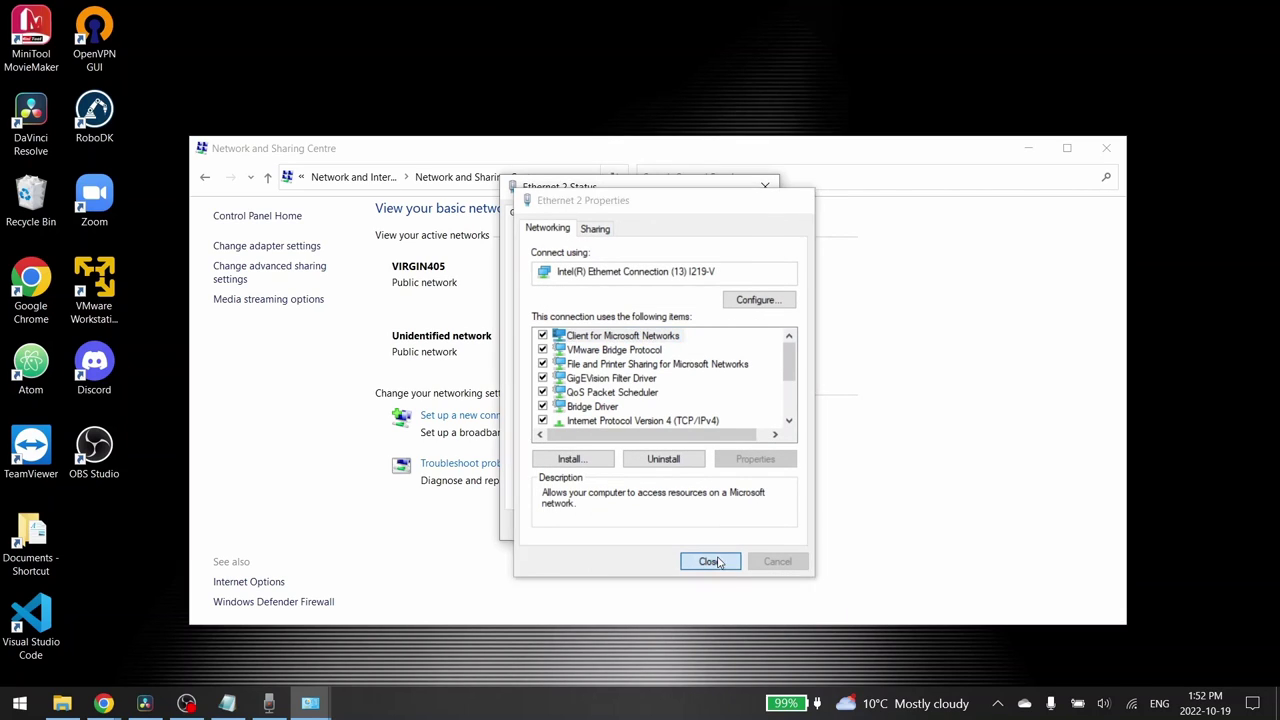
{"action": "left_click", "coordinate": [753, 532]}
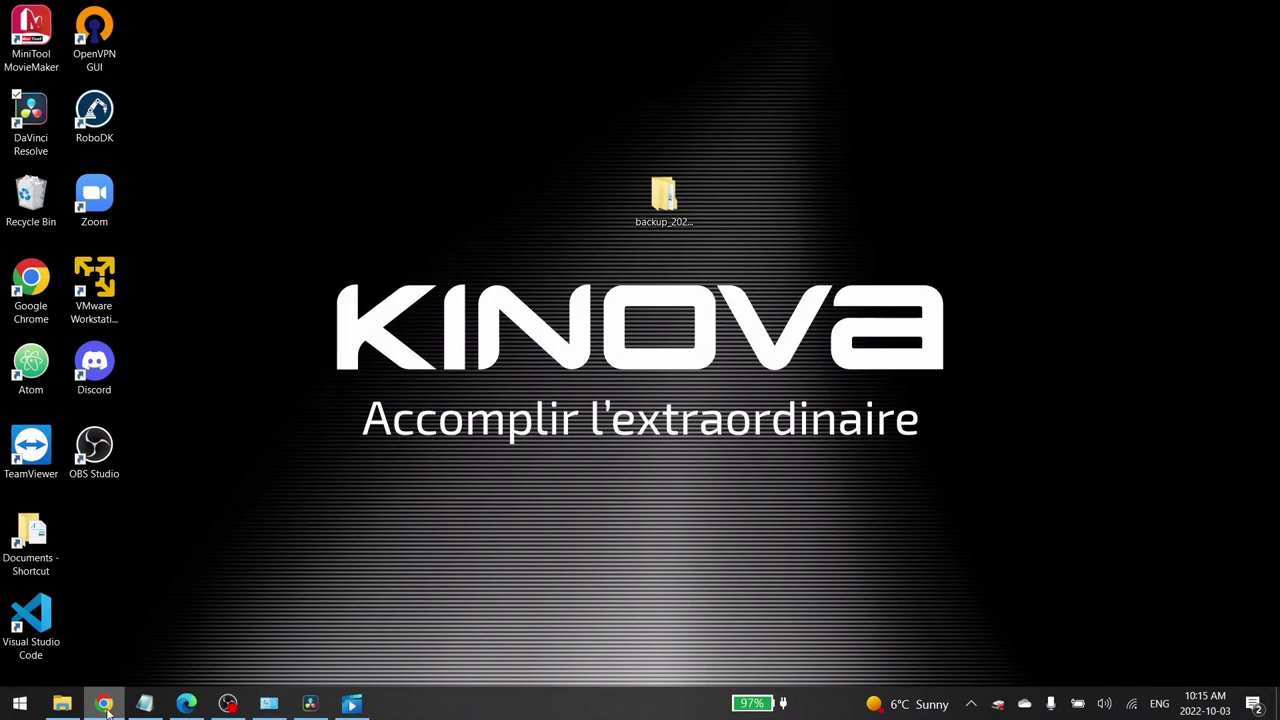
Open a new, maximized Chrome window from the taskbar
{"action": "right_click", "coordinate": [103, 703]}
{"action": "left_click", "coordinate": [64, 556]}
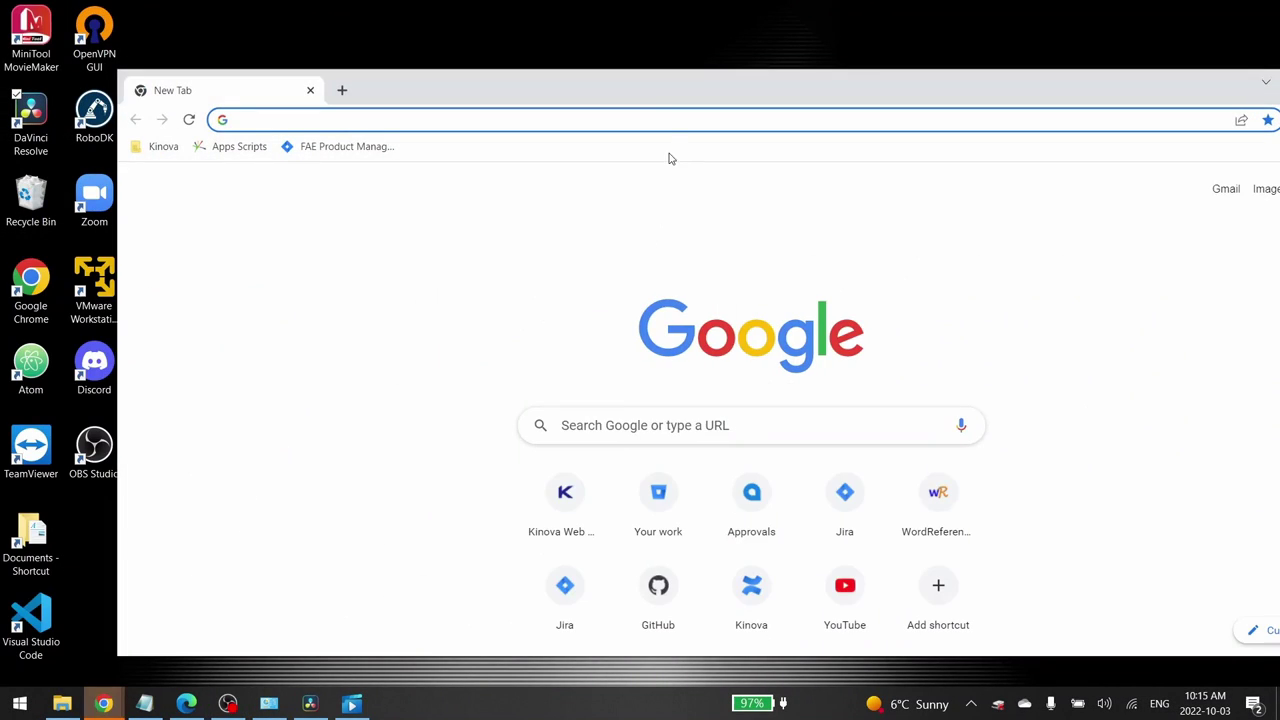
{"action": "double_click", "coordinate": [623, 94]}
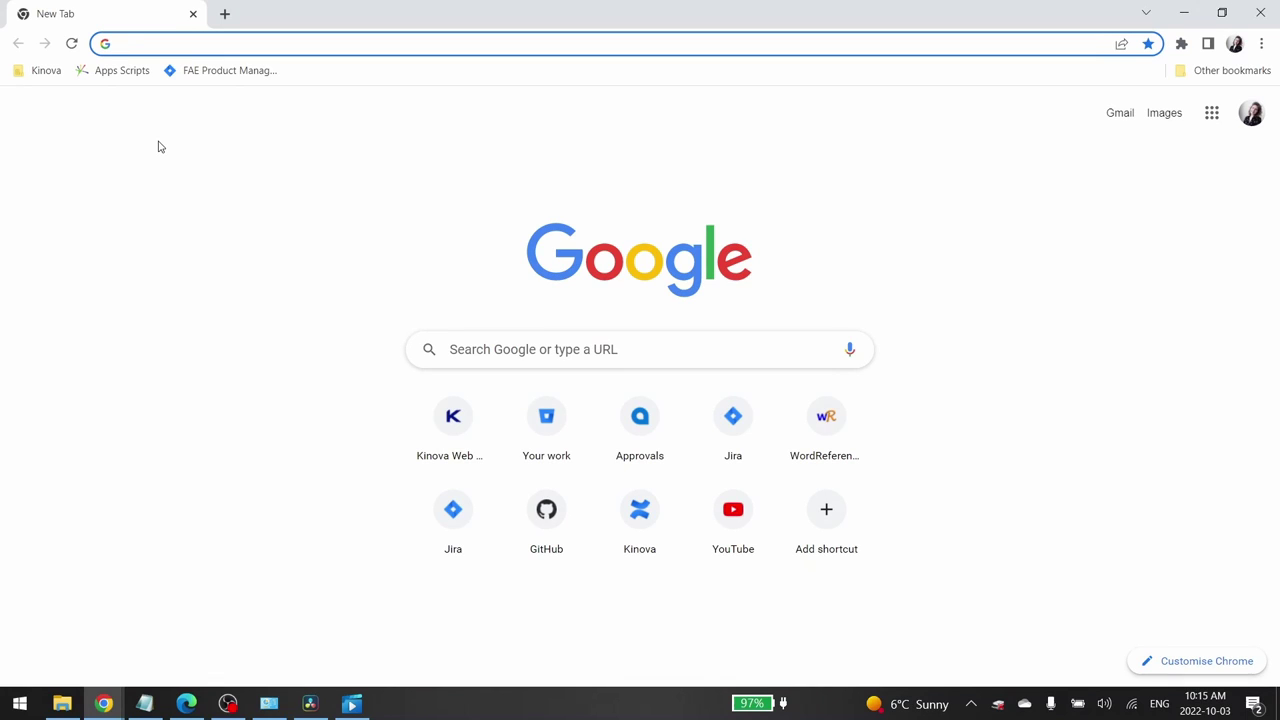
Load the robot's address 192.168.1.10 in the browser
{"action": "type", "text": "19"}
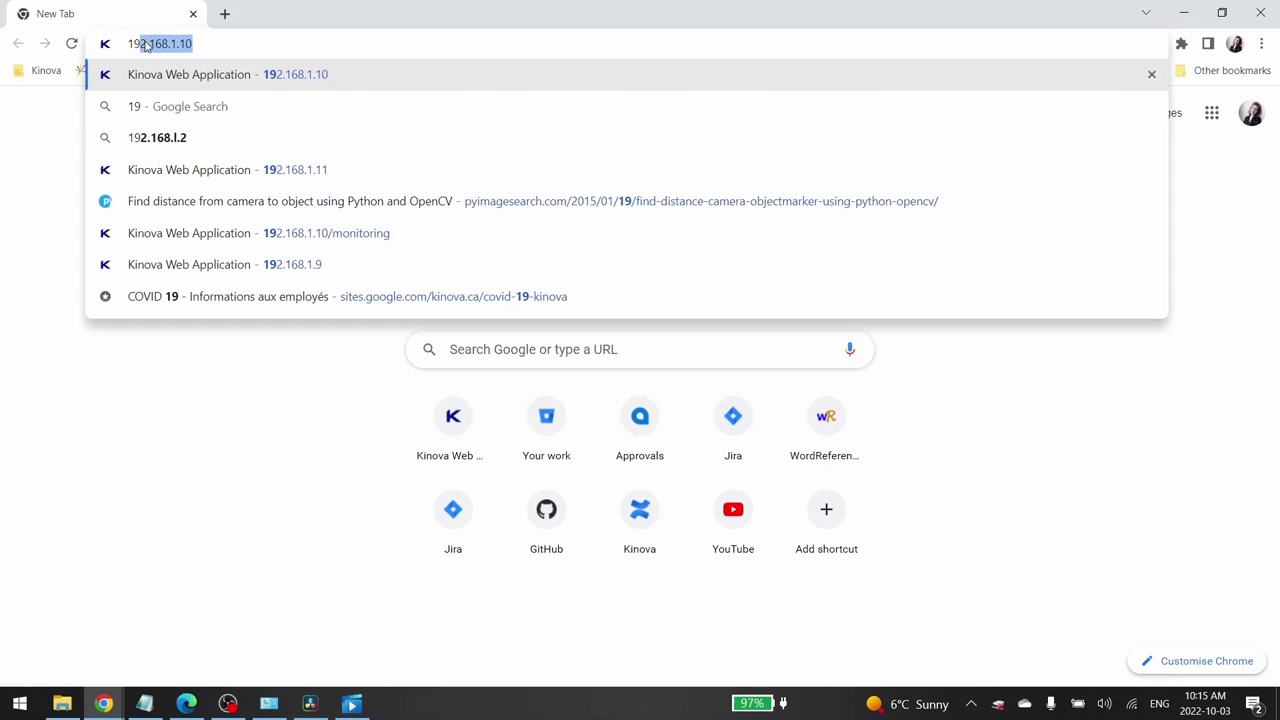
{"action": "type", "text": "2"}
{"action": "type", "text": ".16"}
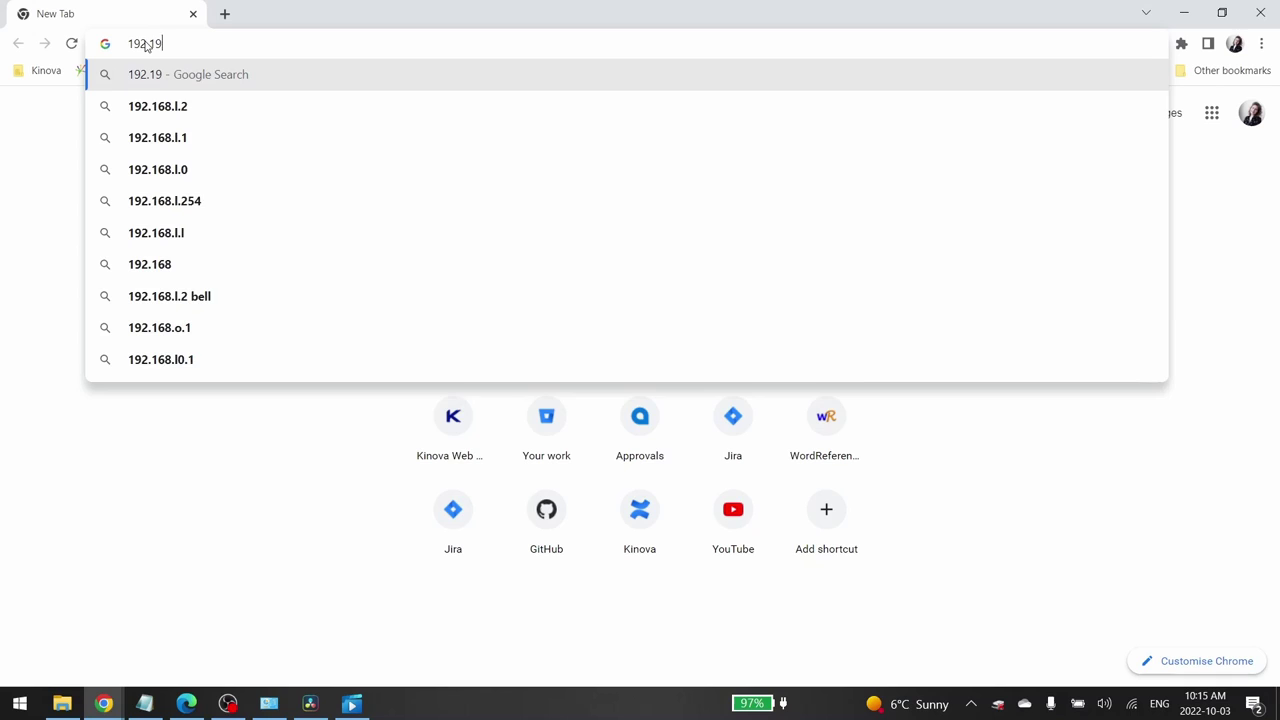
{"action": "key", "text": "BackSpace"}
{"action": "type", "text": "68"}
{"action": "key", "text": "Right"}
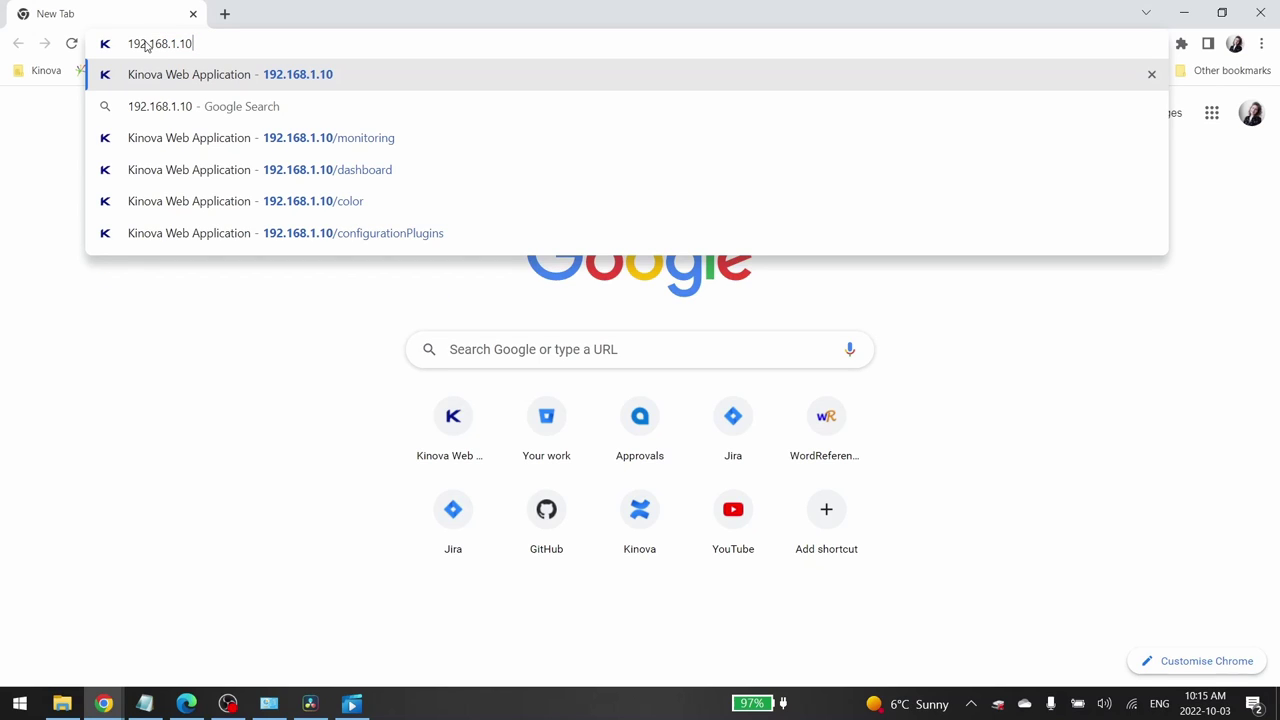
{"action": "key", "text": "Return"}
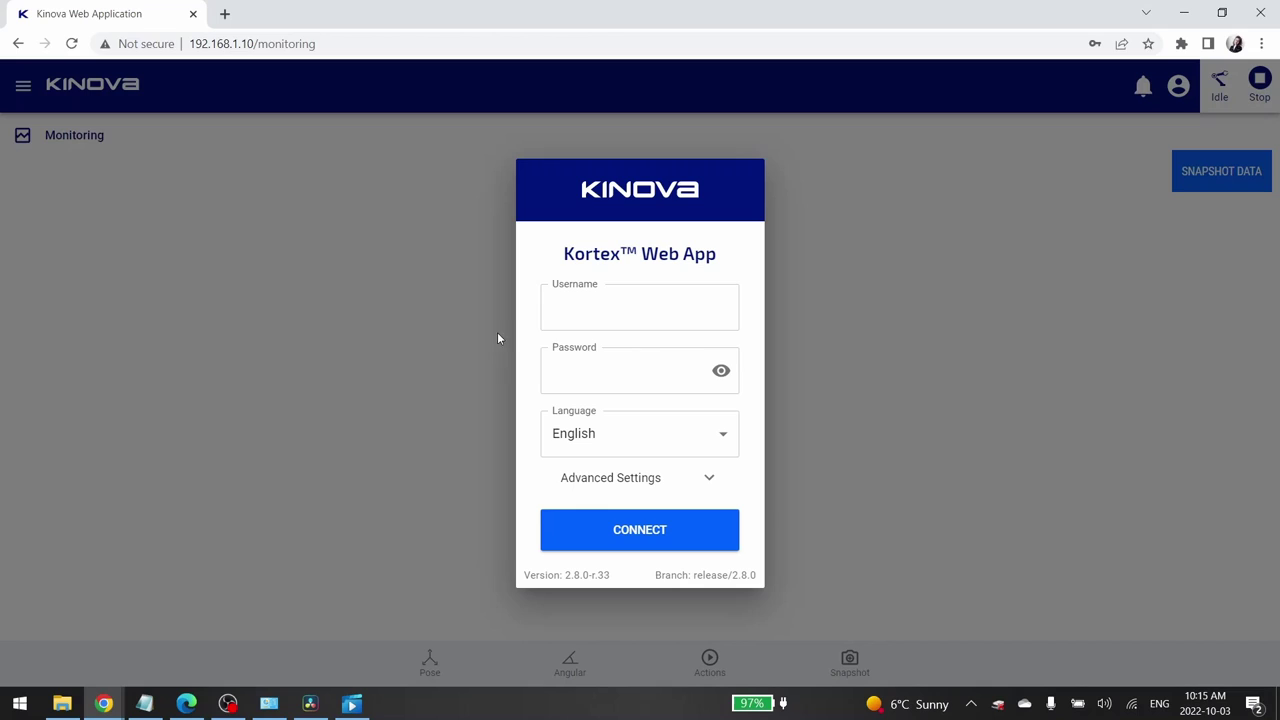
Enter the administrator username and password, check the password, and connect
{"action": "left_click", "coordinate": [575, 324]}
{"action": "left_click", "coordinate": [608, 384]}
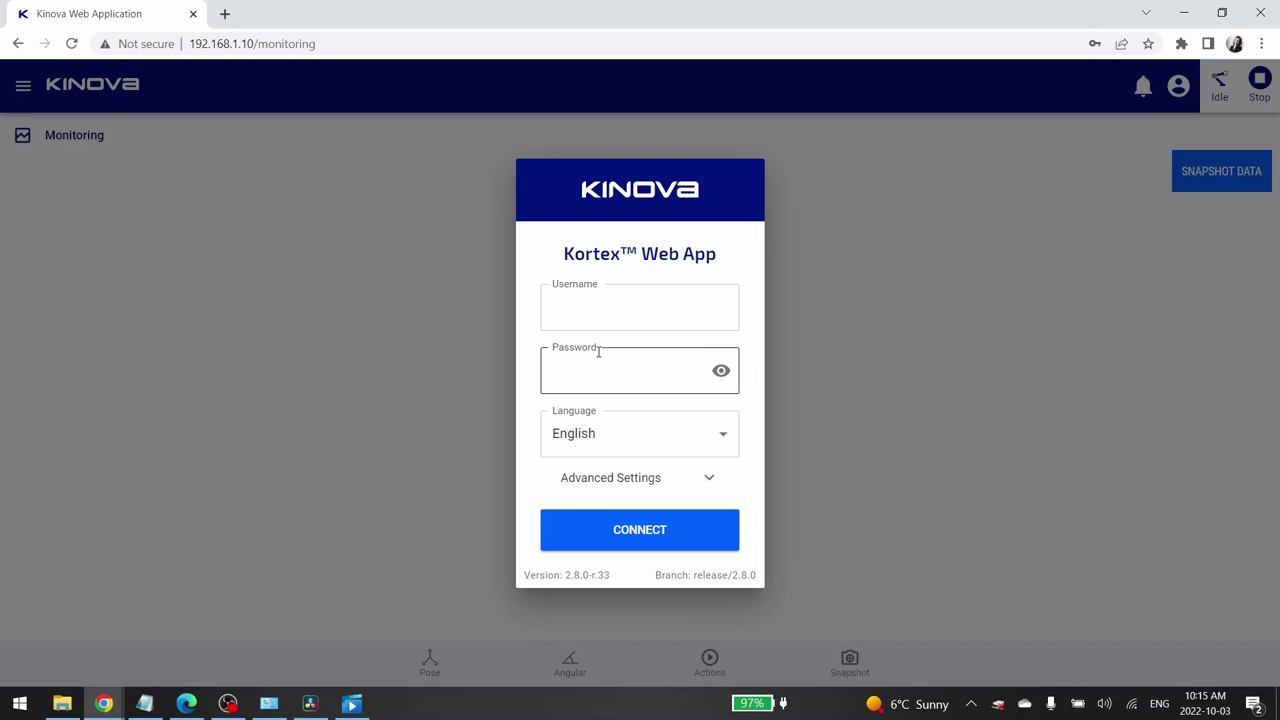
{"action": "left_click", "coordinate": [590, 318]}
{"action": "type", "text": "adm"}
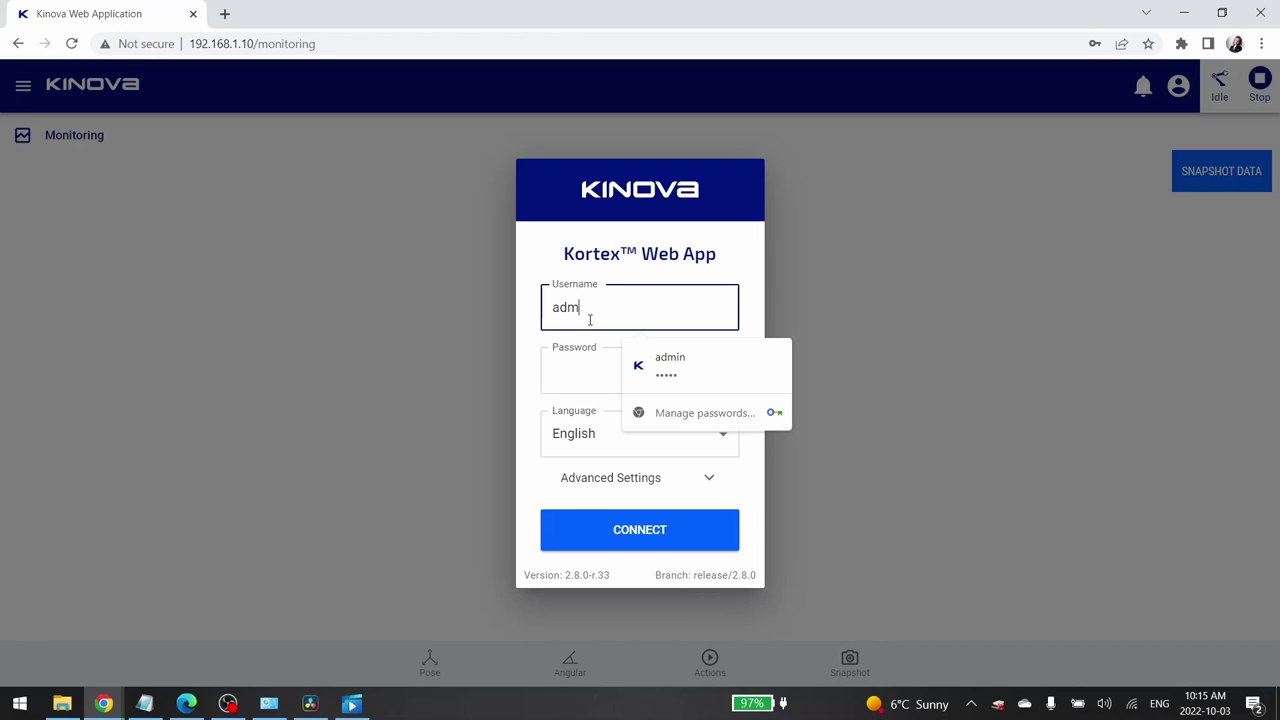
{"action": "type", "text": "in"}
{"action": "key", "text": "Tab"}
{"action": "type", "text": "admin"}
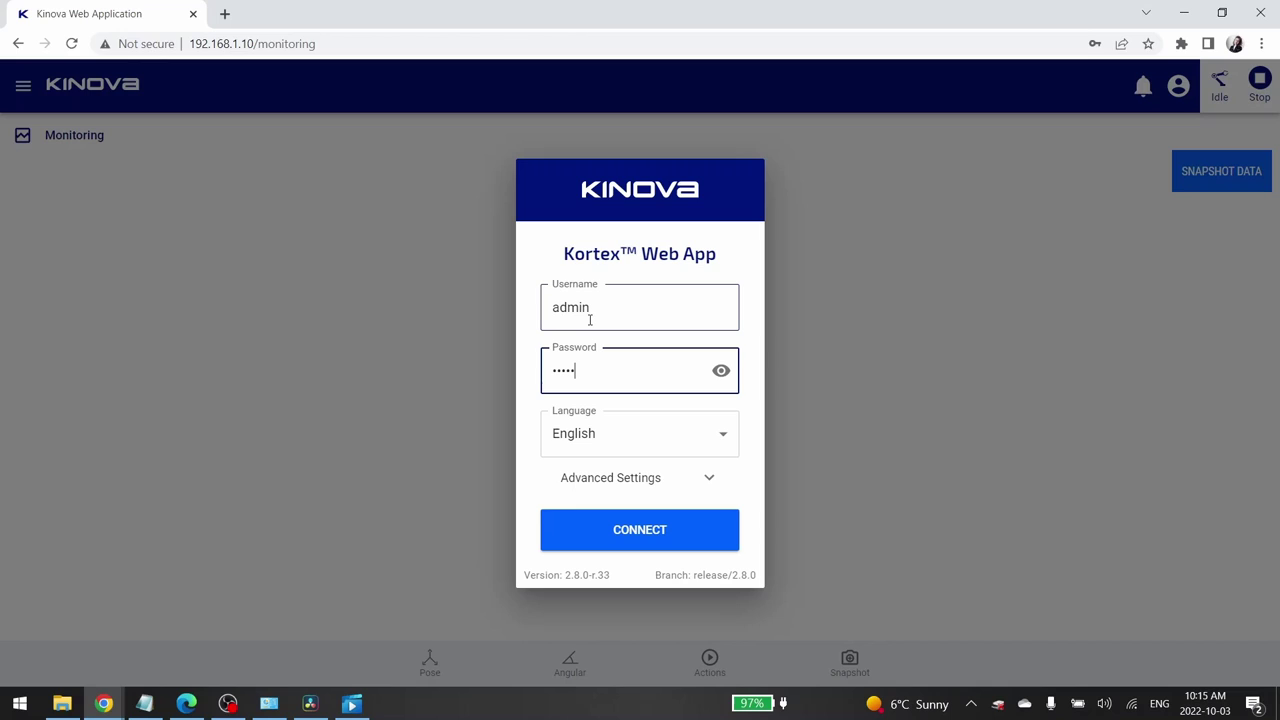
{"action": "left_click", "coordinate": [721, 373]}
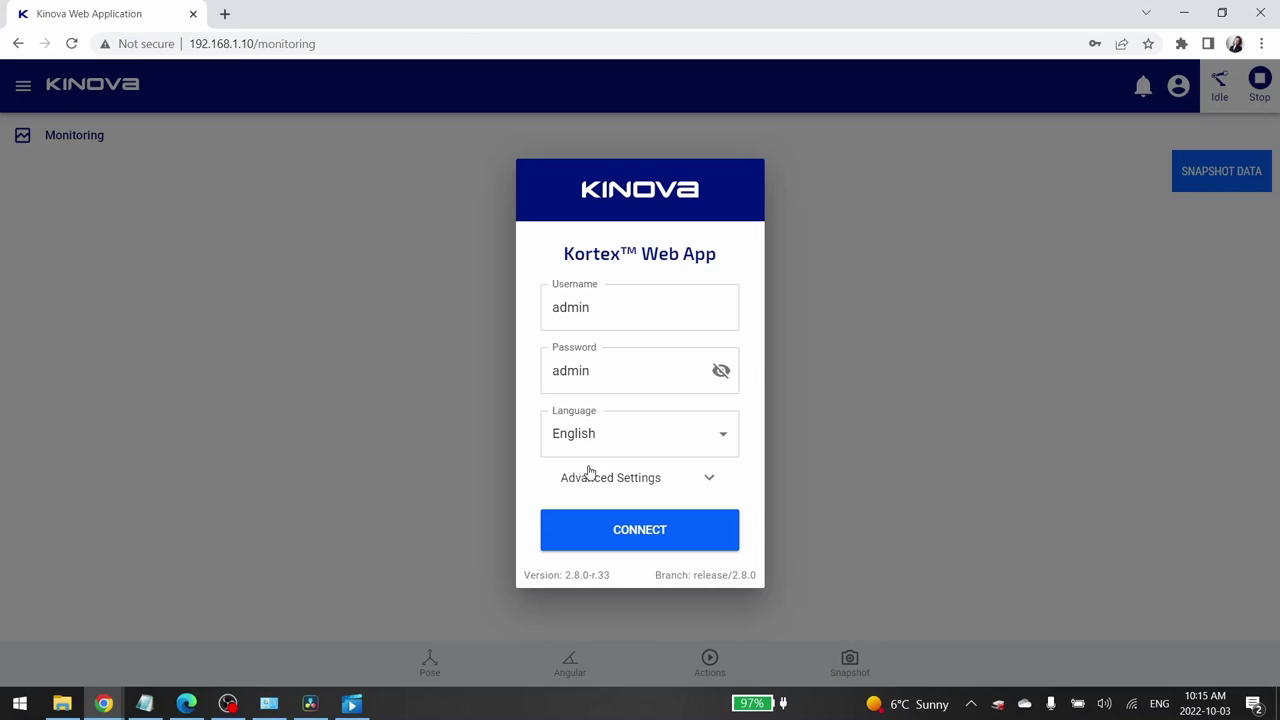
{"action": "left_click", "coordinate": [659, 536]}
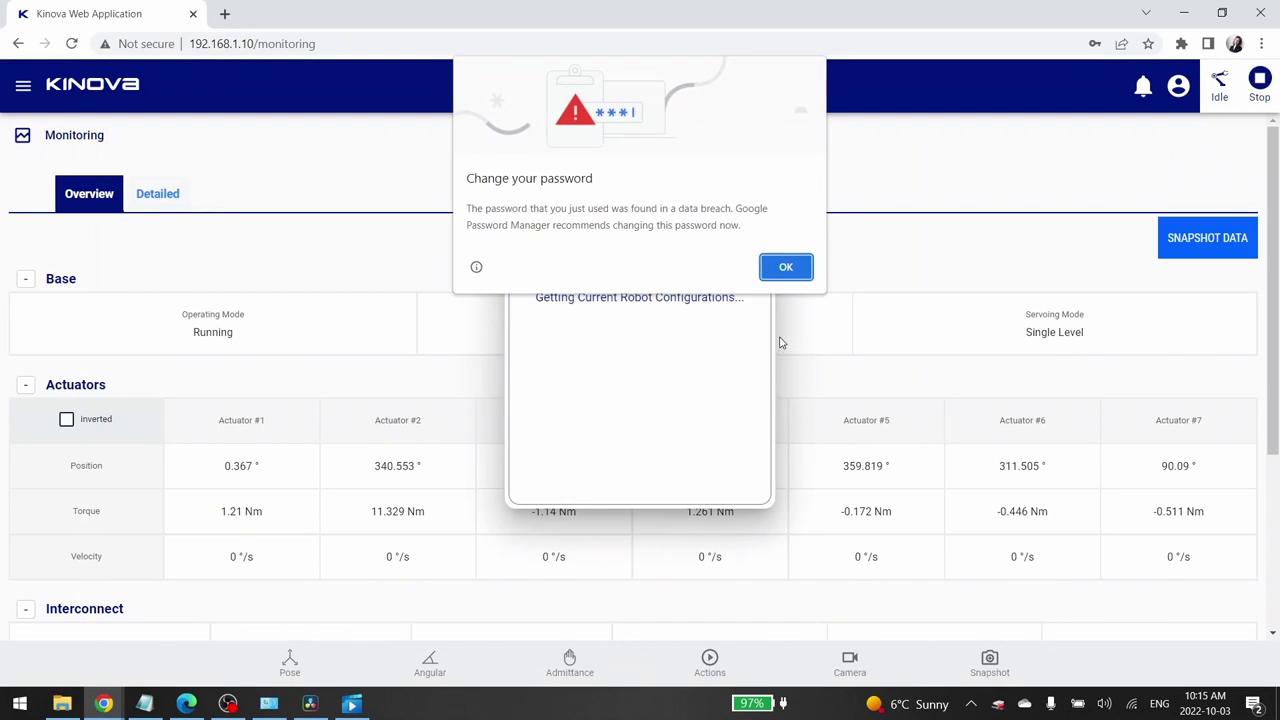
Dismiss Chrome's 'Change your password' pop-up with OK
{"action": "left_click", "coordinate": [786, 266]}
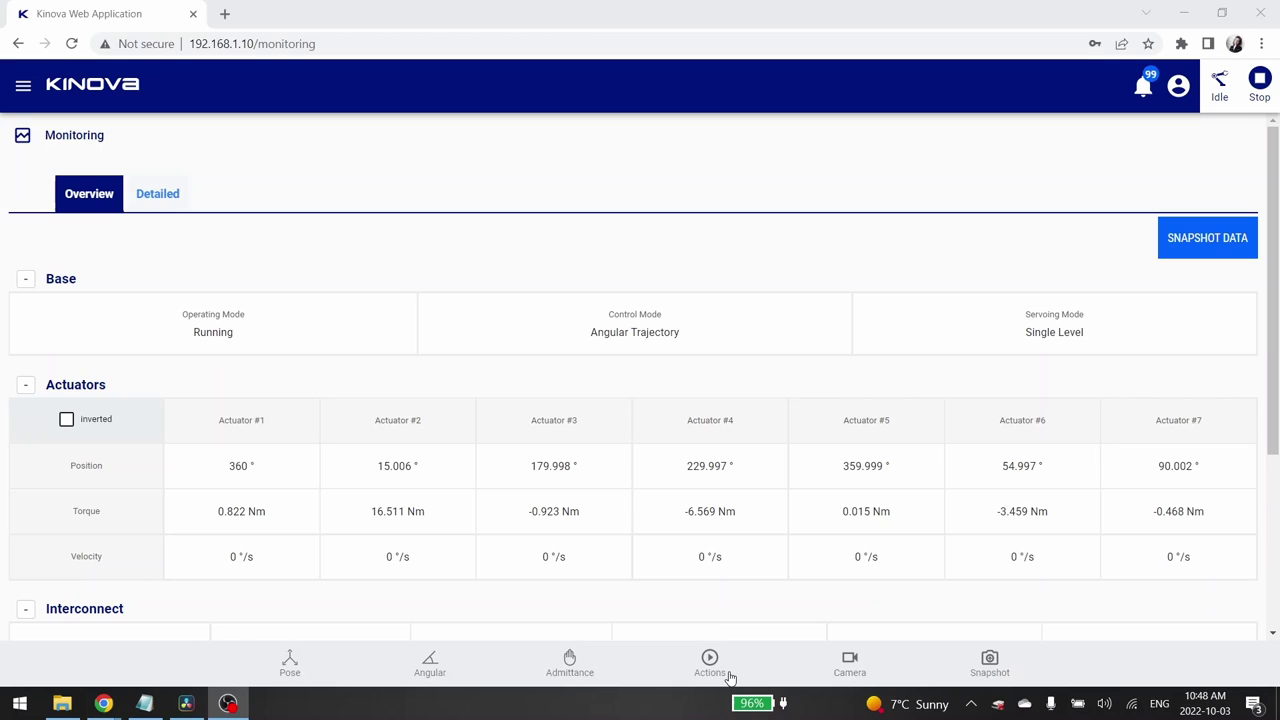
Show the Actions panel and expand its Select action dropdown
{"action": "left_click", "coordinate": [708, 672]}
{"action": "left_click", "coordinate": [709, 670]}
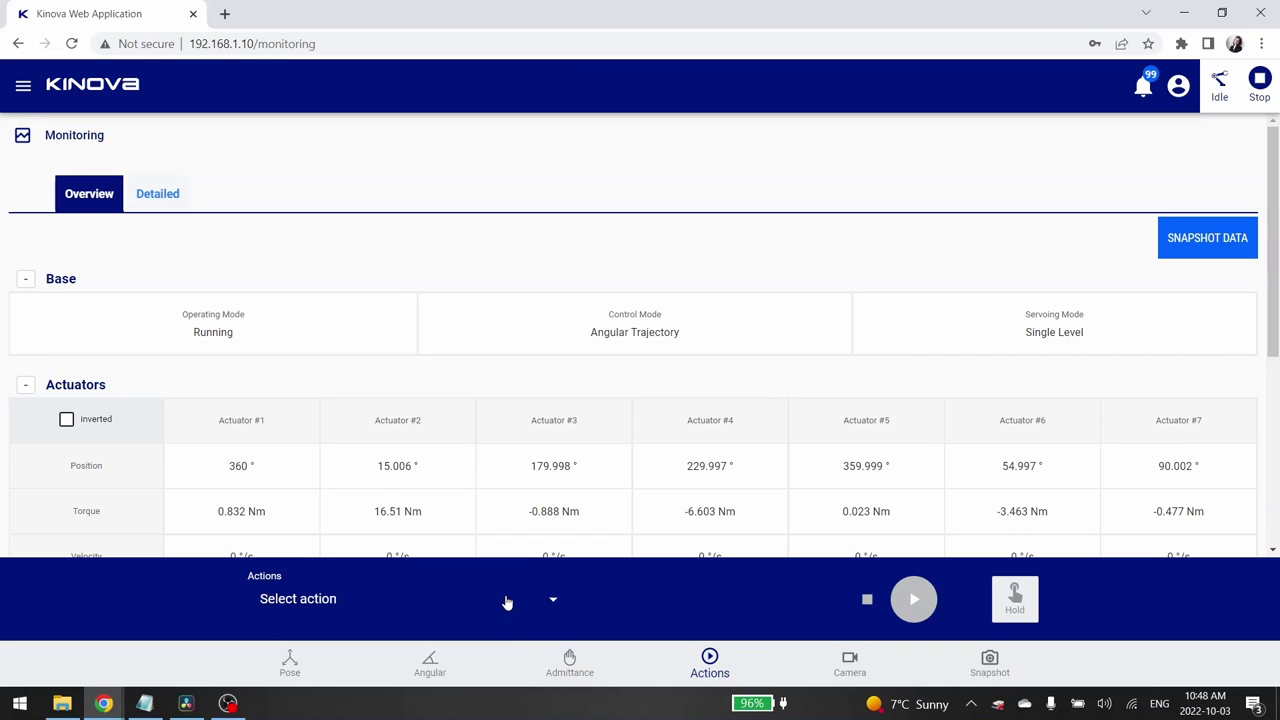
{"action": "left_click", "coordinate": [481, 606]}
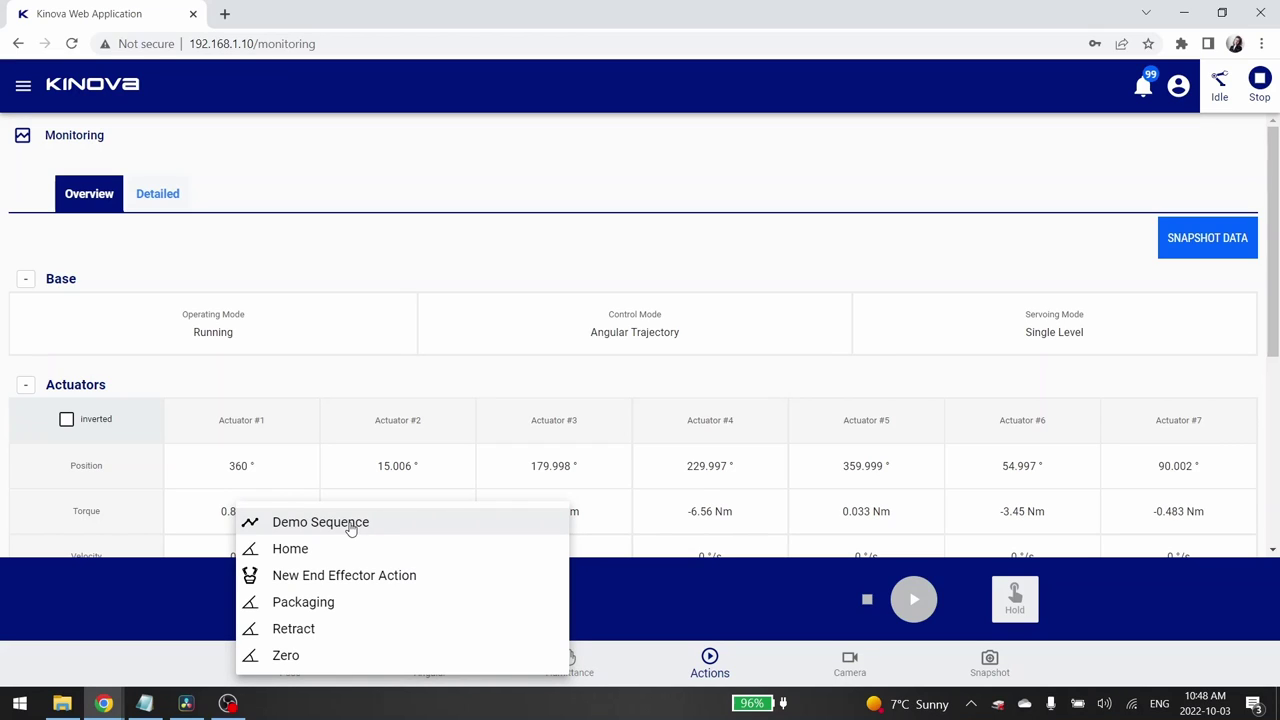
Select Demo Sequence and toggle hold-to-run mode on, then off
{"action": "left_click", "coordinate": [349, 528]}
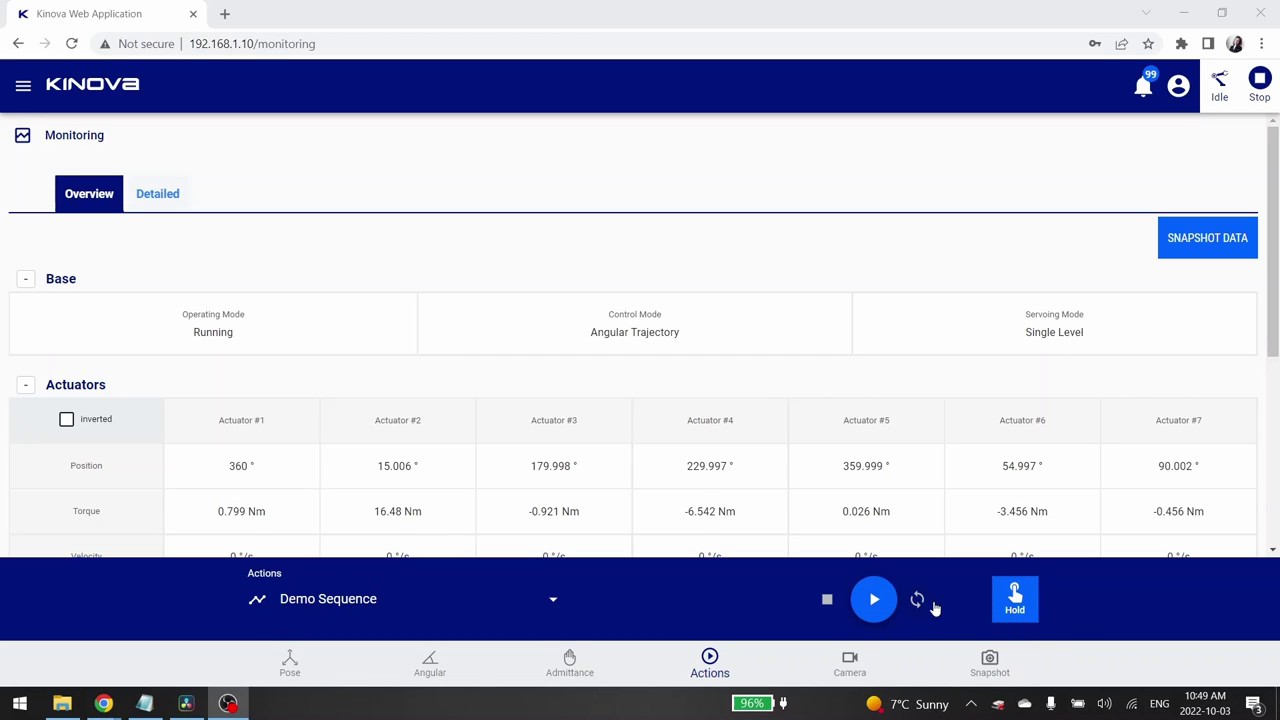
{"action": "left_click", "coordinate": [1015, 600]}
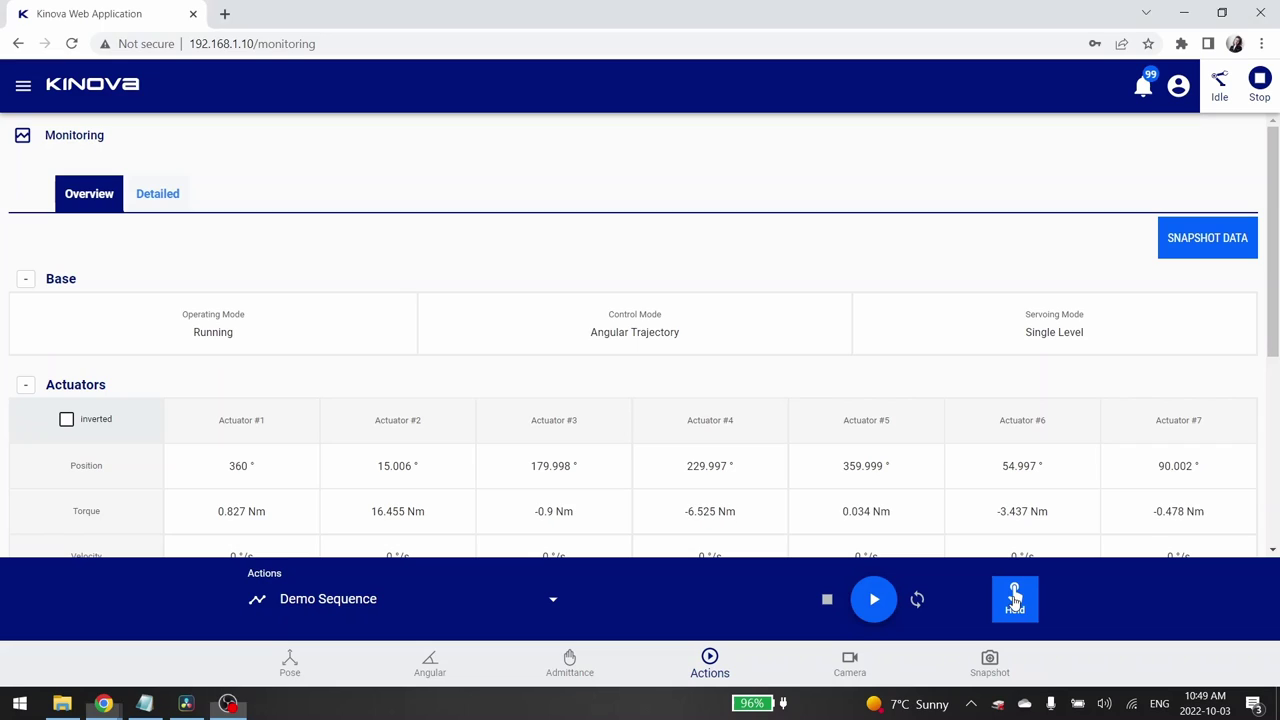
{"action": "left_click", "coordinate": [868, 602]}
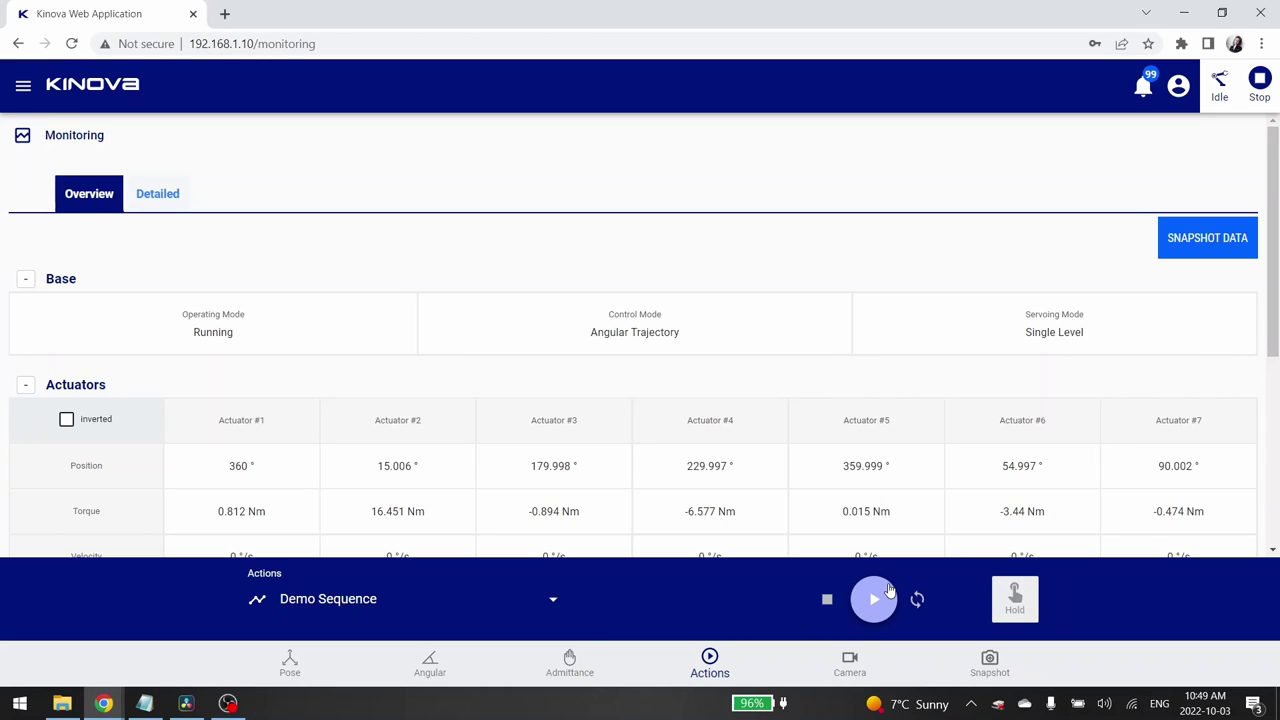
Start the Demo Sequence with Play and let it run
{"action": "left_click", "coordinate": [883, 600]}
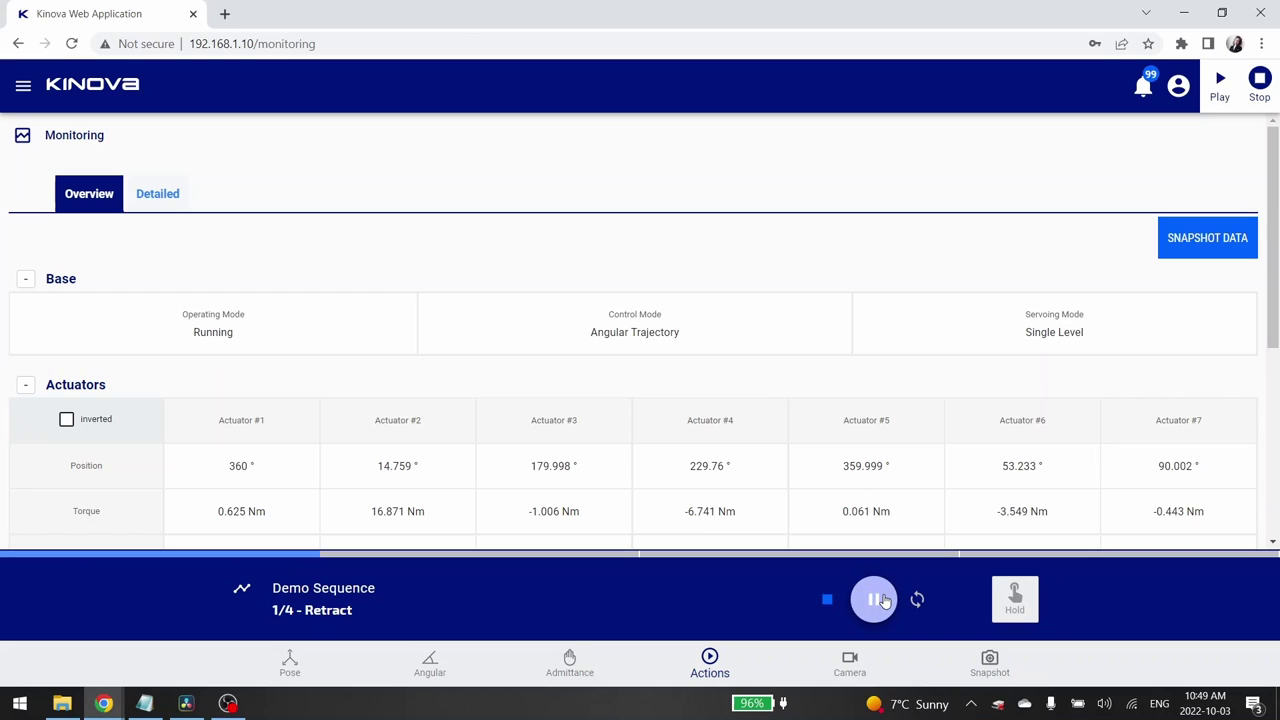